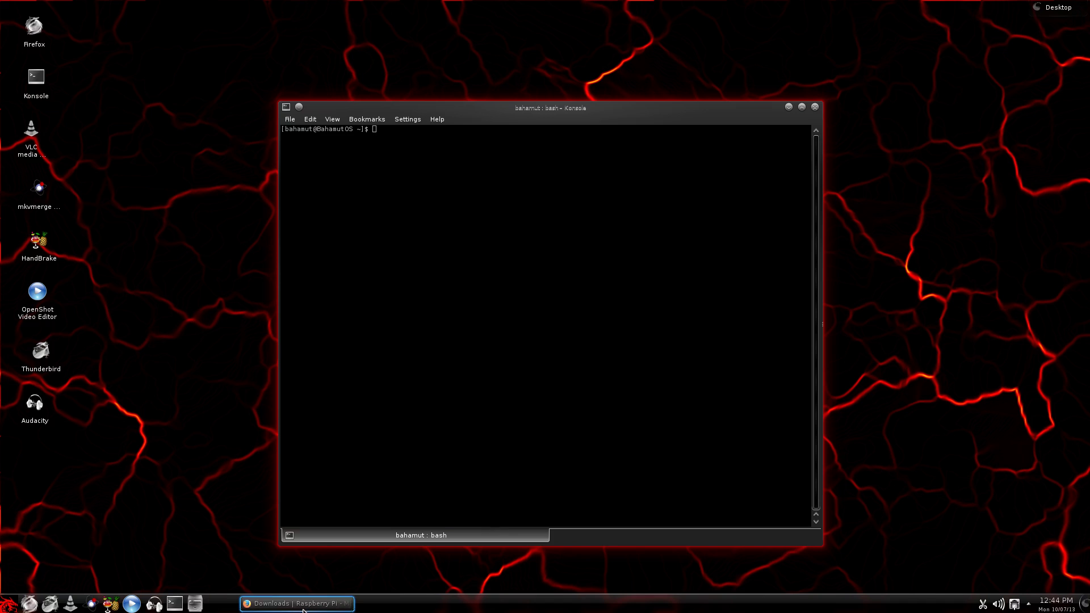
- Leave the empty Konsole prompt and go to the 'Downloads | Raspberry Pi' Firefox taskbar entry
mouse_move(302, 610)
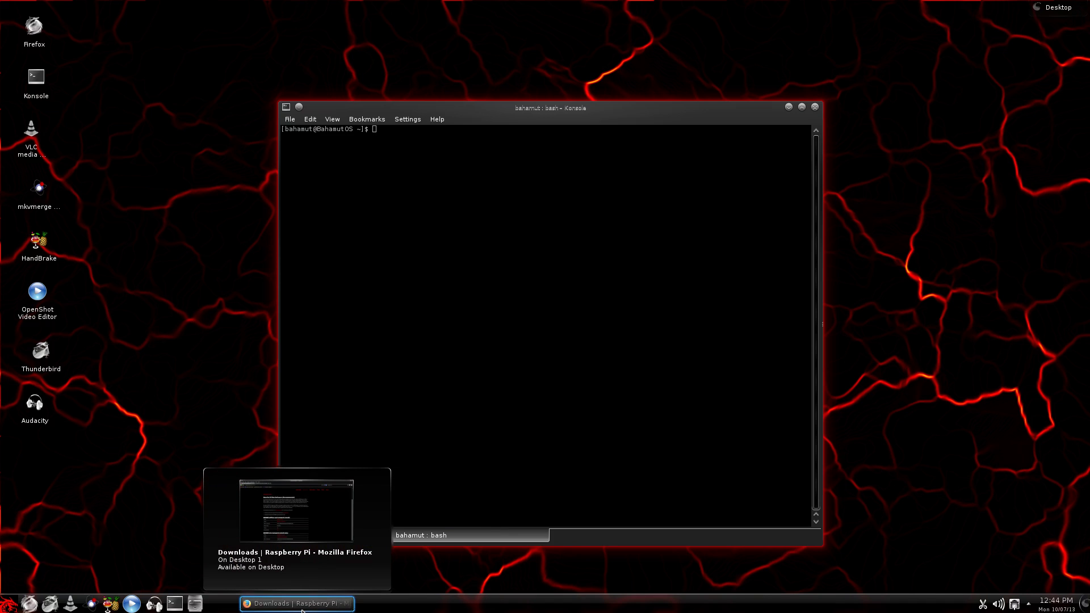
- Raise the 'Downloads | Raspberry Pi' Firefox window and scroll down to the Arch section
left_click(302, 605)
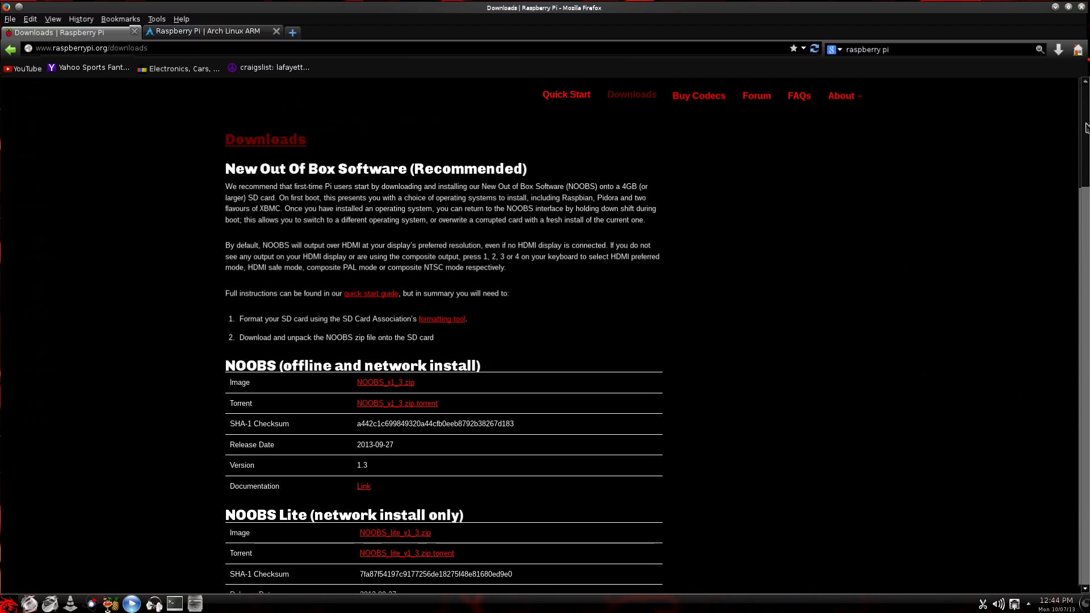
left_click_drag(1086, 126, 1080, 451)
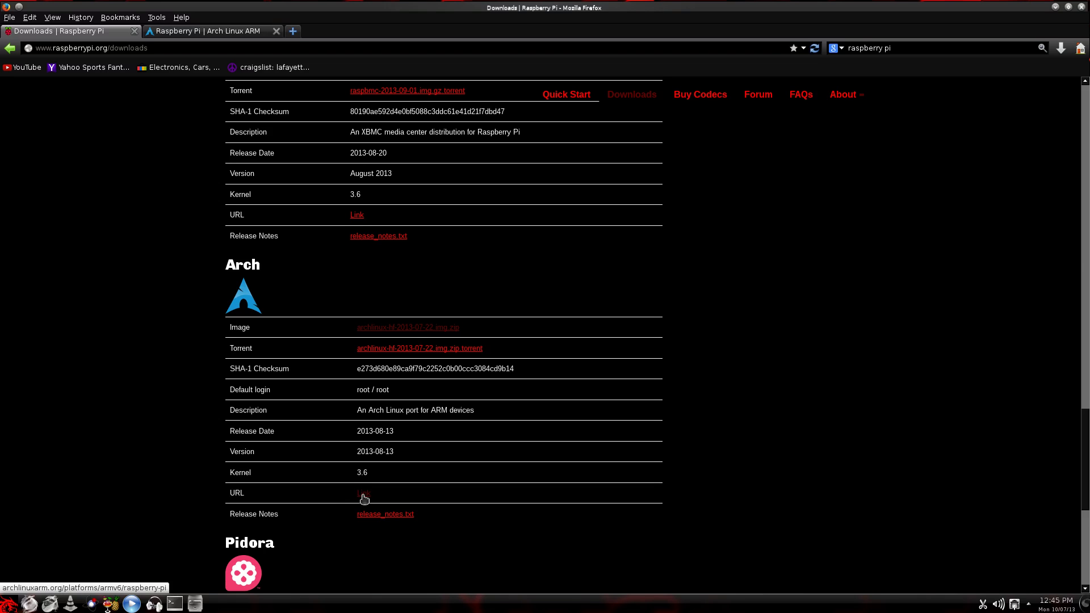
left_click(238, 29)
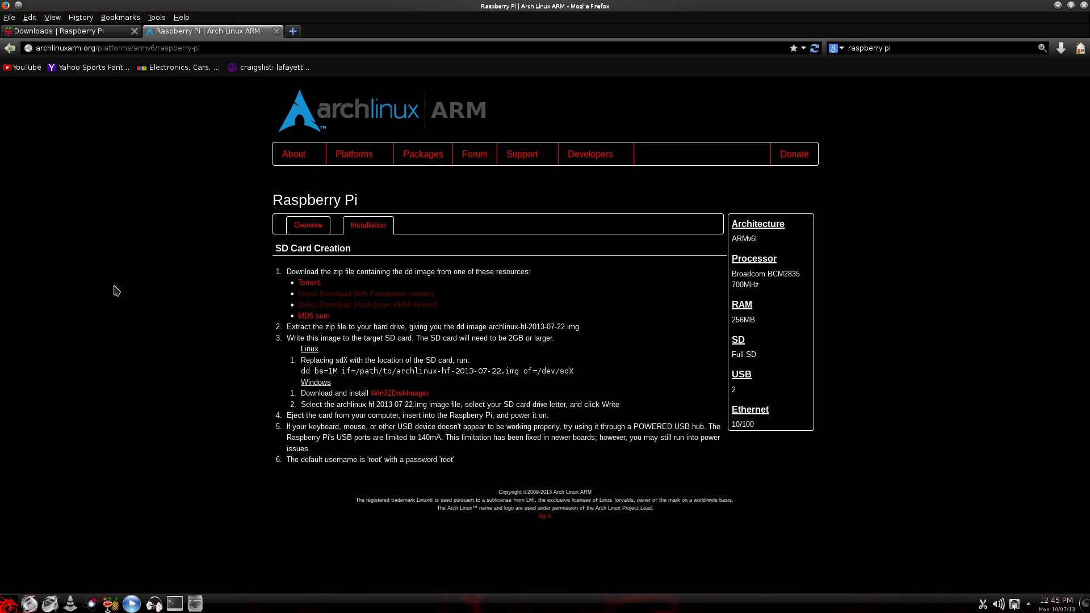
left_click(310, 226)
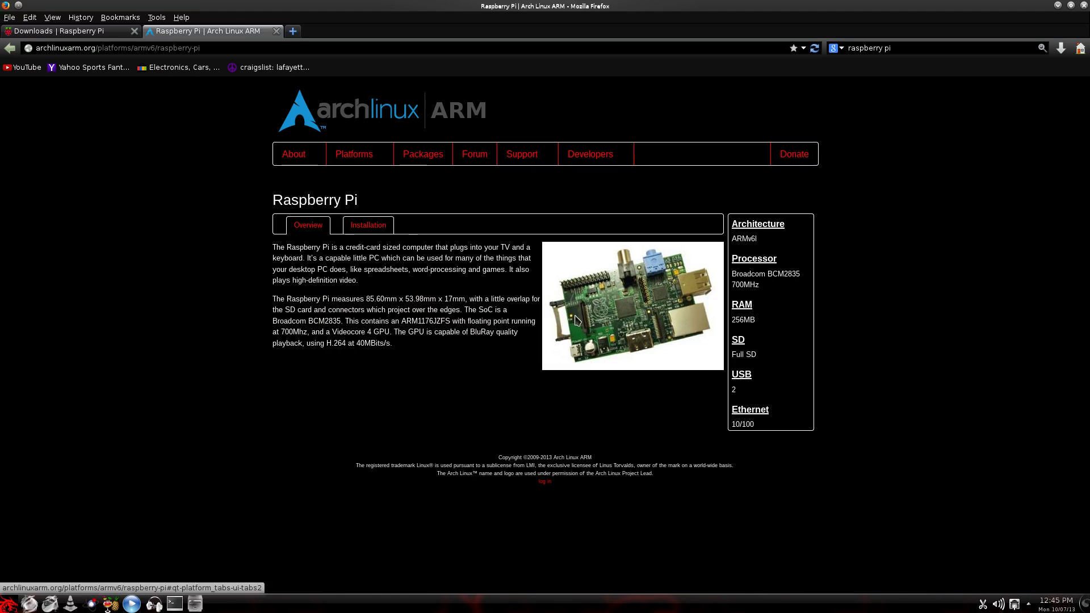
left_click(369, 227)
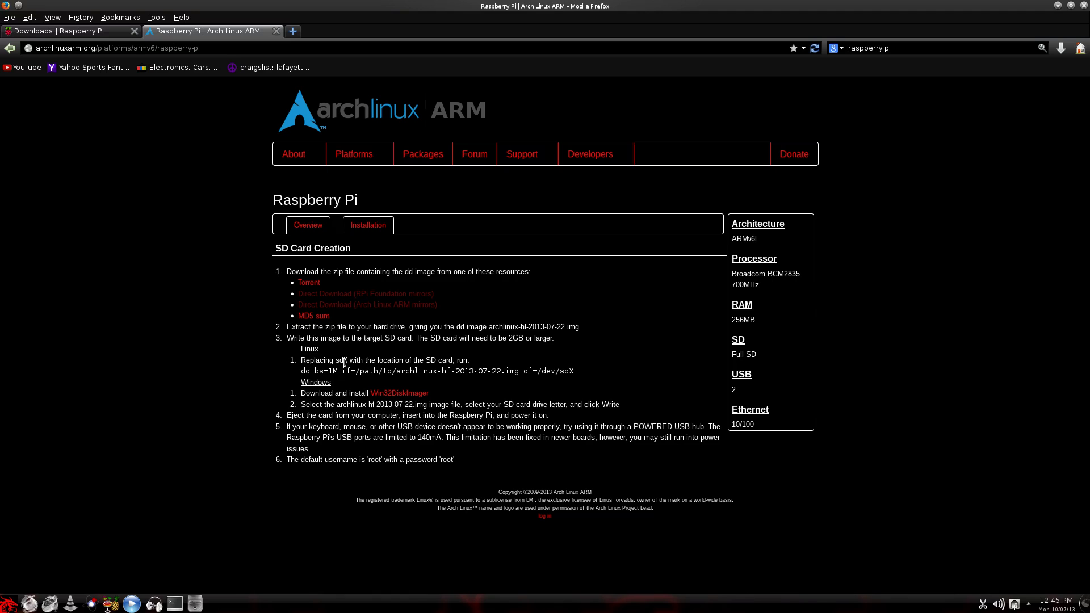
left_click_drag(302, 370, 636, 373)
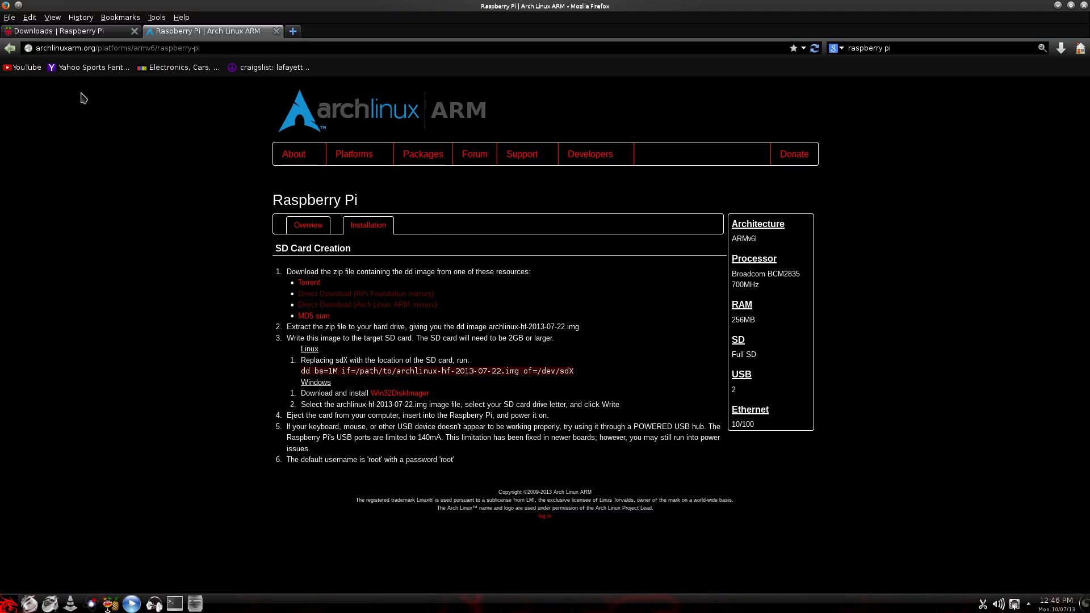
left_click(63, 29)
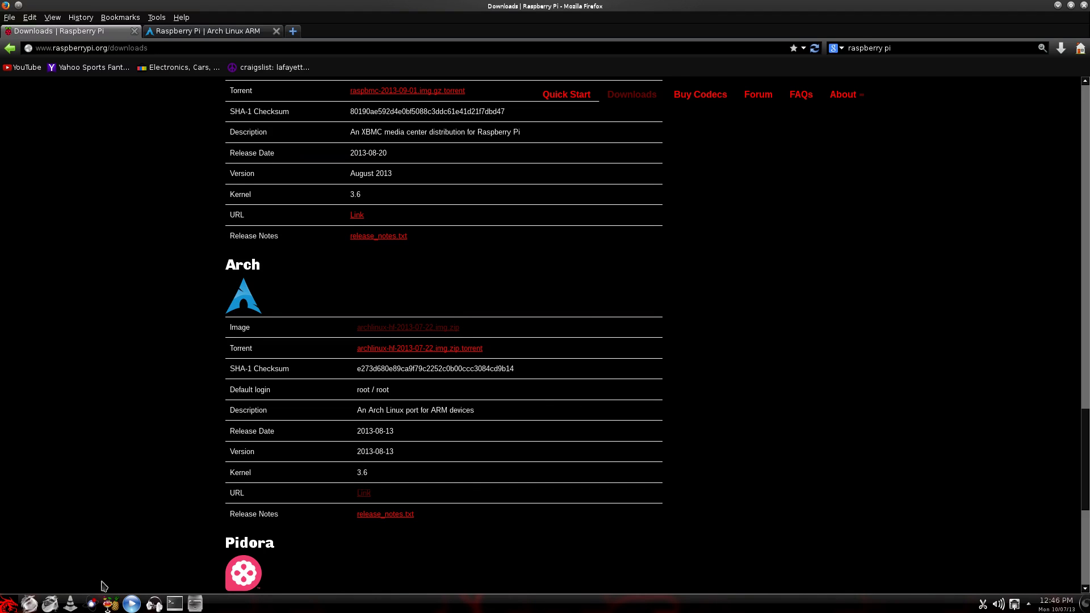
left_click(174, 604)
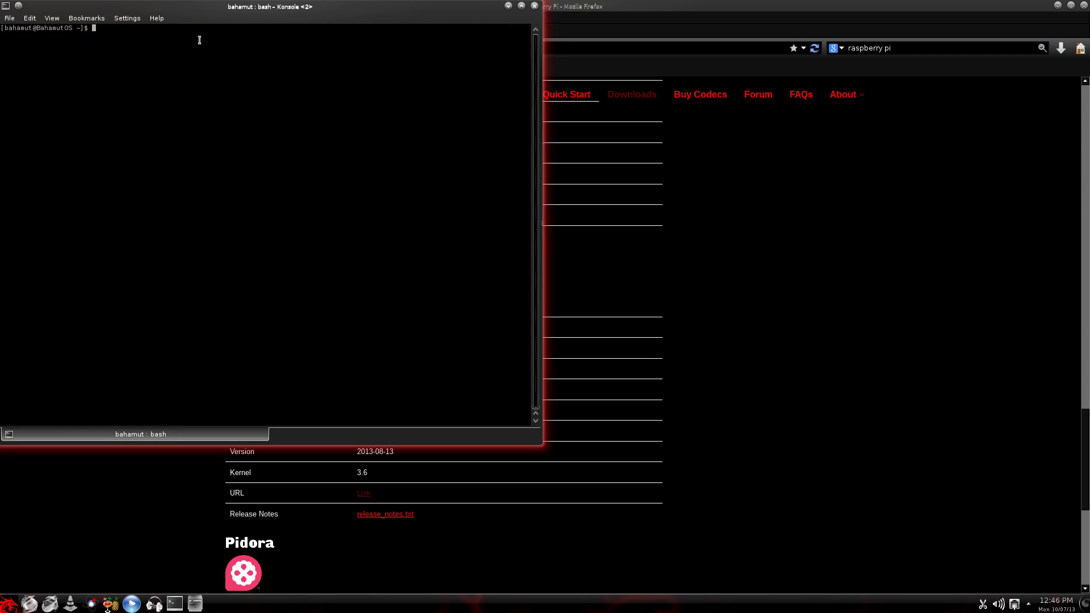
left_click_drag(199, 7, 412, 83)
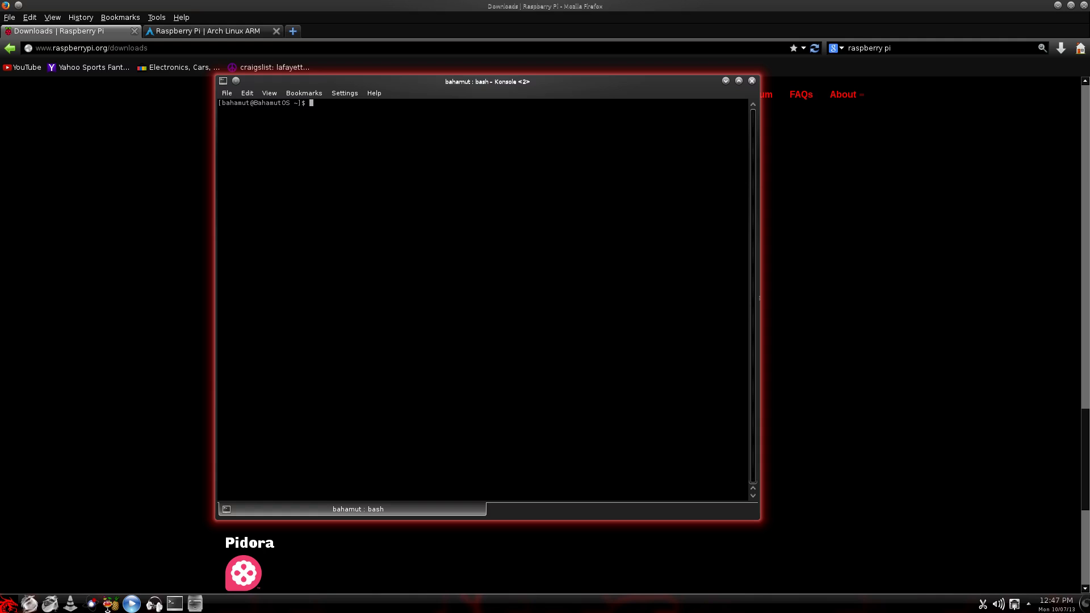
type("sudo pac")
type("man -S")
type(" ung")
key("BackSpace")
type("zip")
key("BackSpace")
key("BackSpace")
key("BackSpace")
key("BackSpace")
key("BackSpace")
key("BackSpace")
key("BackSpace")
type("s unzip")
key("Return")
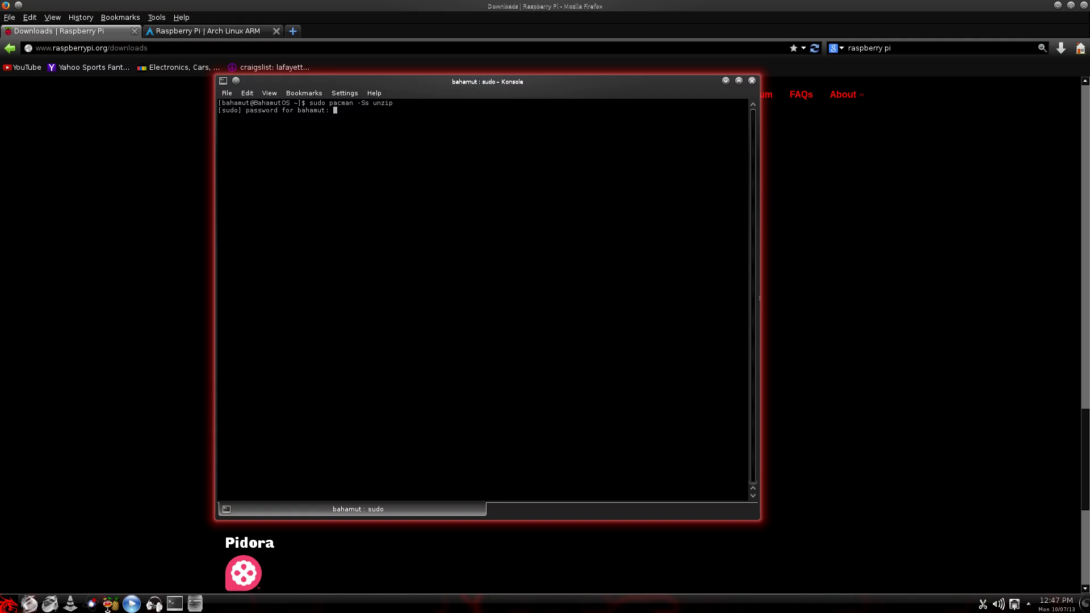
key("Return")
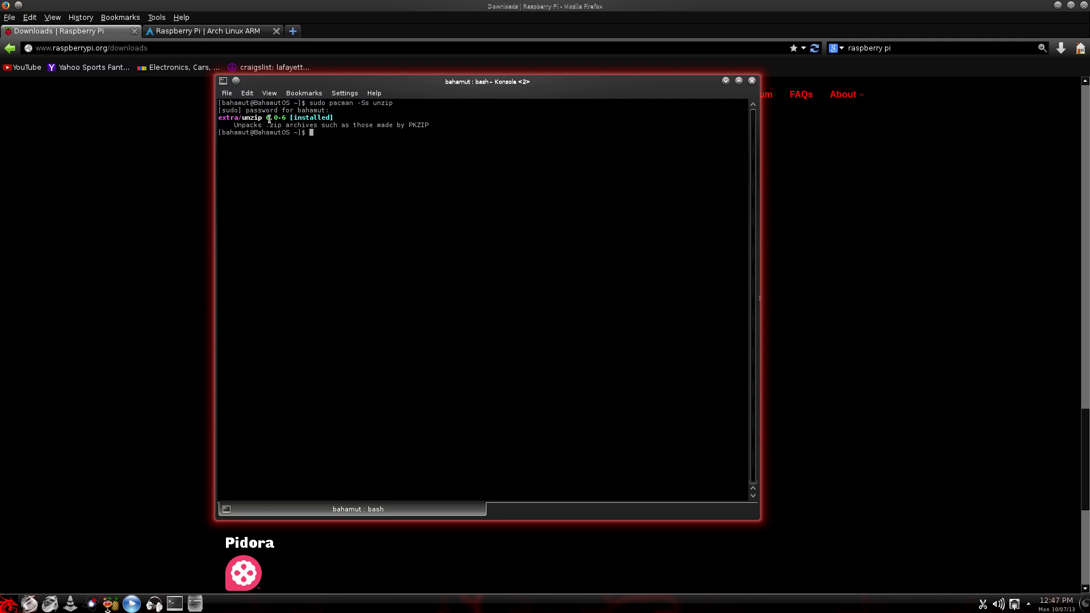
left_click_drag(263, 117, 244, 118)
left_click(365, 144)
type("clear")
key("Return")
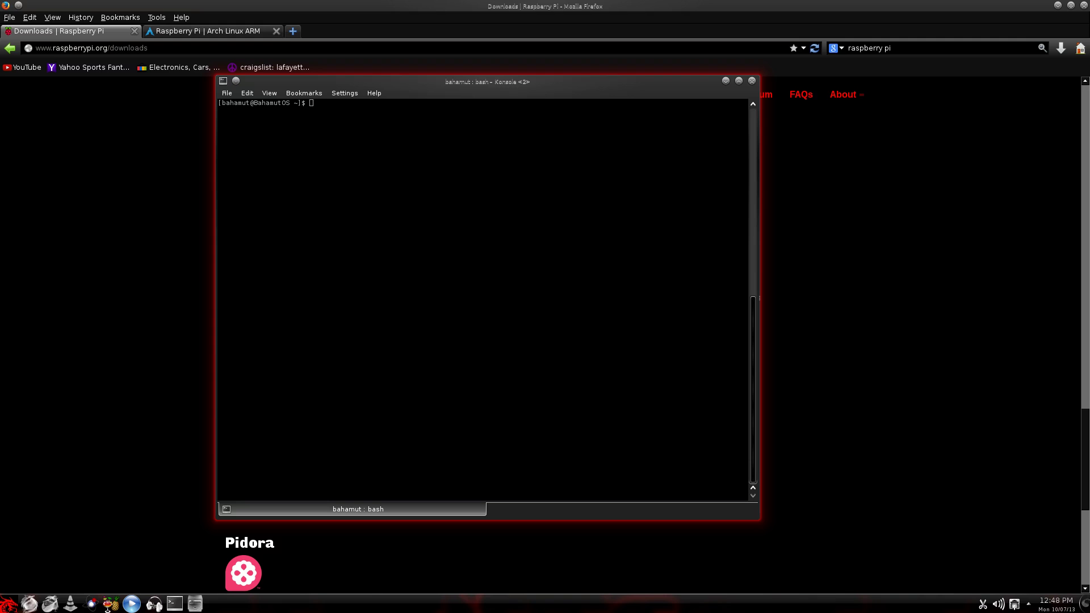
- Check that archlinux-hf-2013-07-22.img sits beside ArchLinuxARM-rpi-latest.zip in the Arch-RPi folder, then deselect
left_click_drag(931, 244, 849, 290)
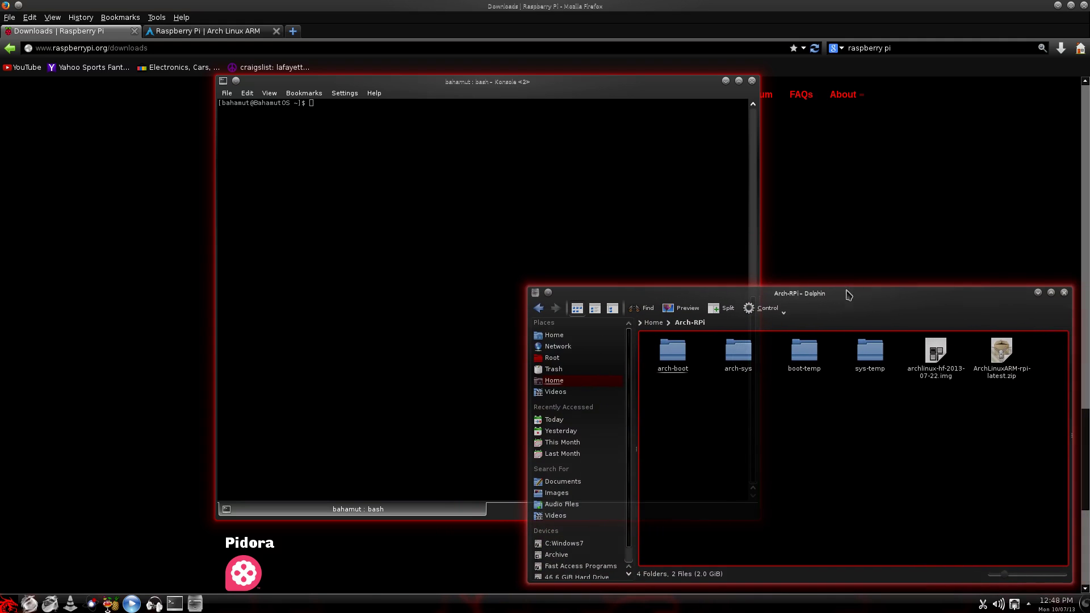
left_click(1001, 357)
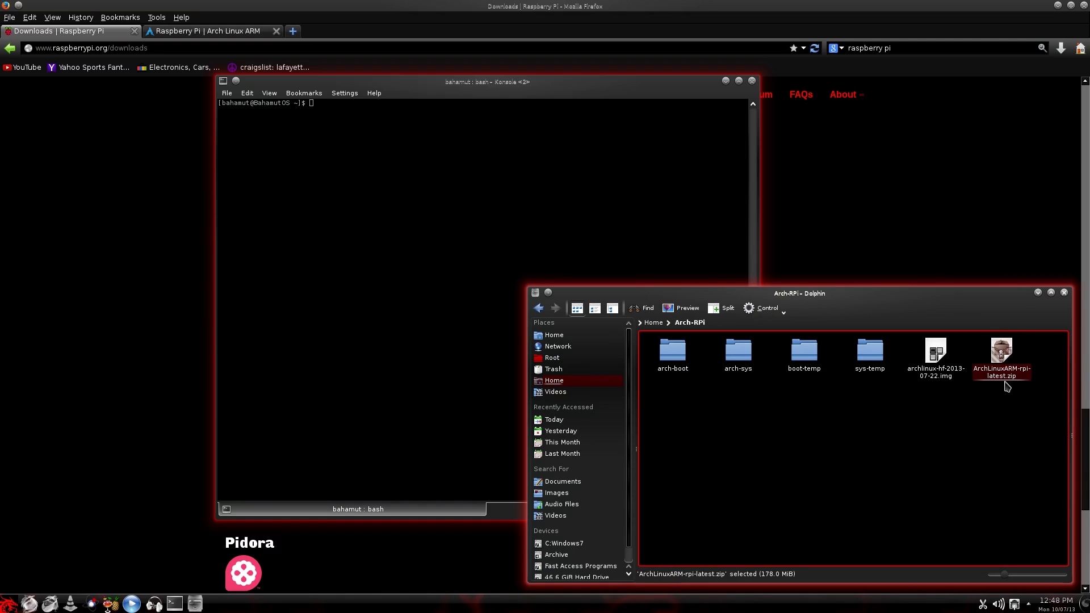
left_click_drag(952, 399, 944, 384)
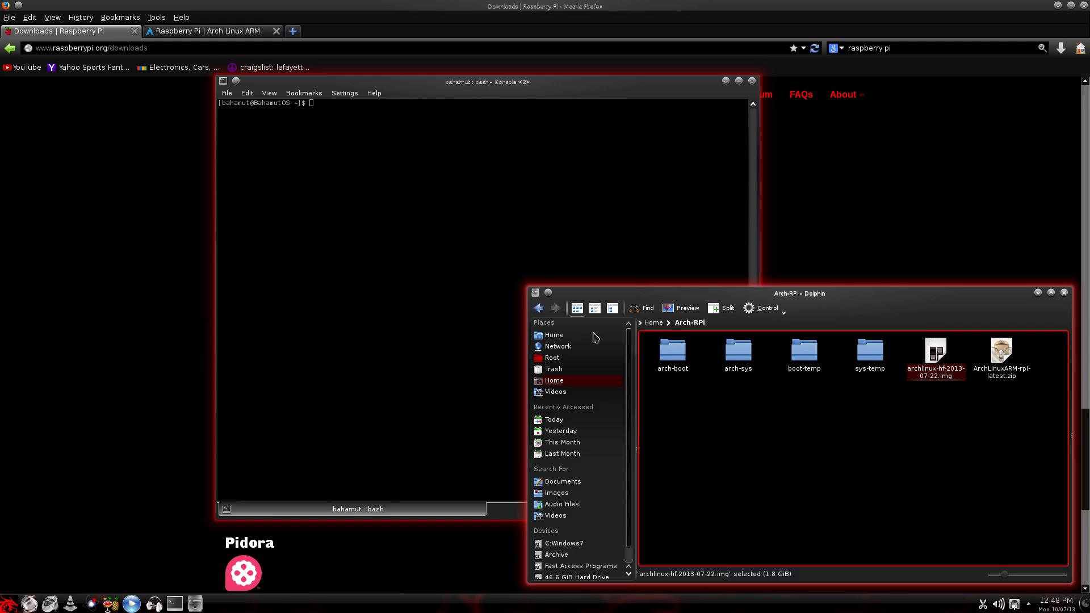
left_click(642, 323)
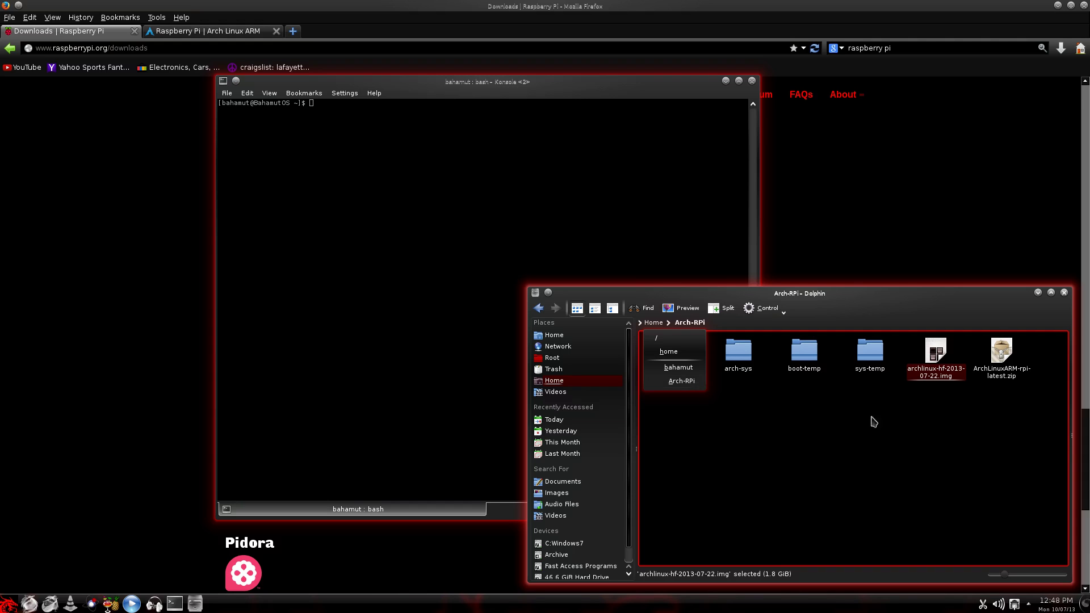
left_click(811, 427)
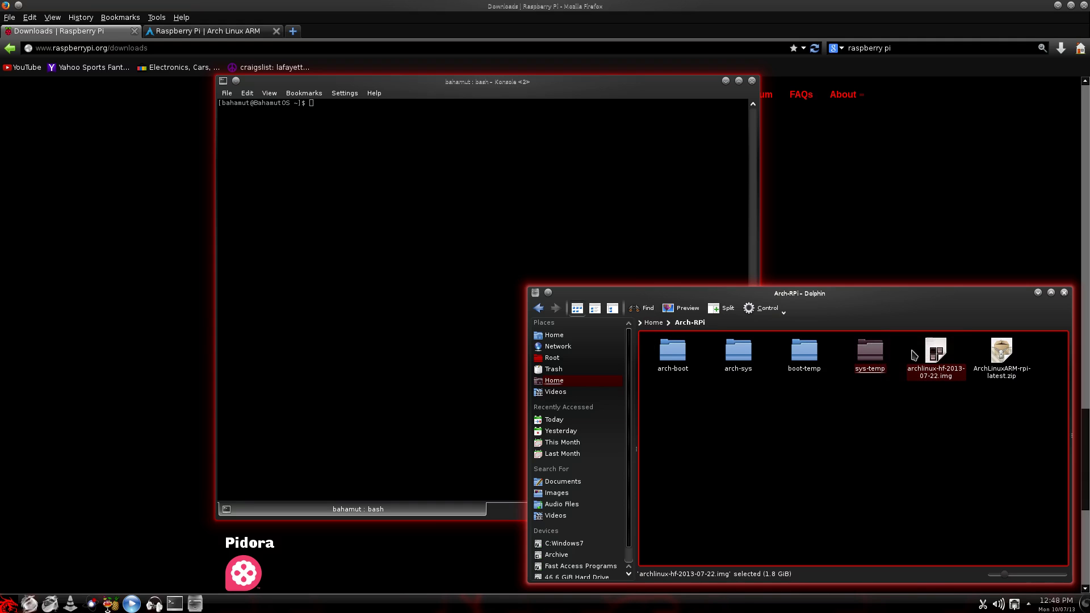
left_click(1001, 423)
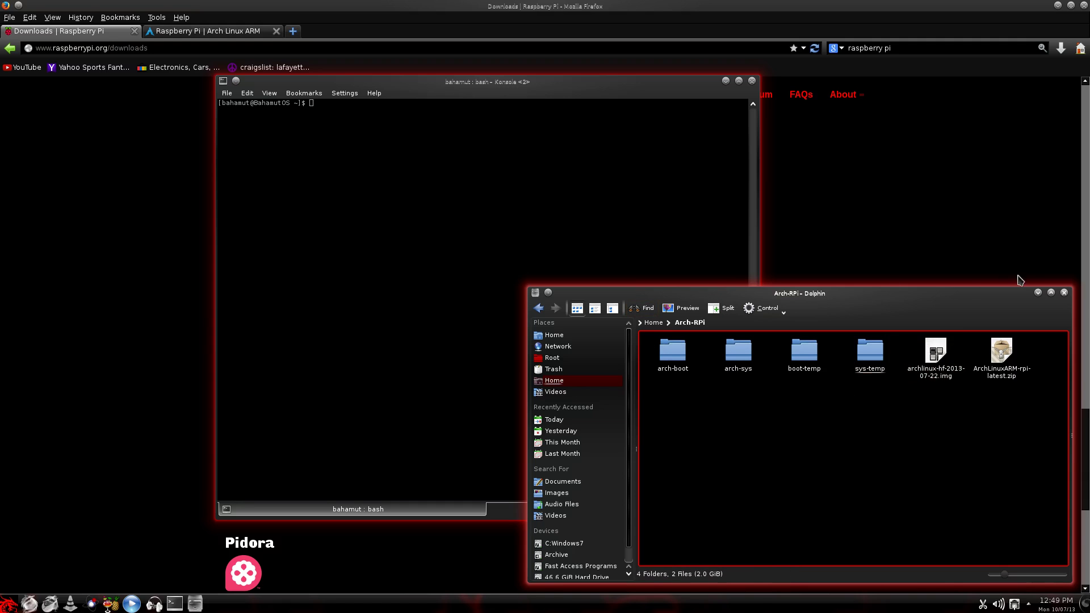
- Close Dolphin and return focus to the Konsole terminal
left_click(1065, 294)
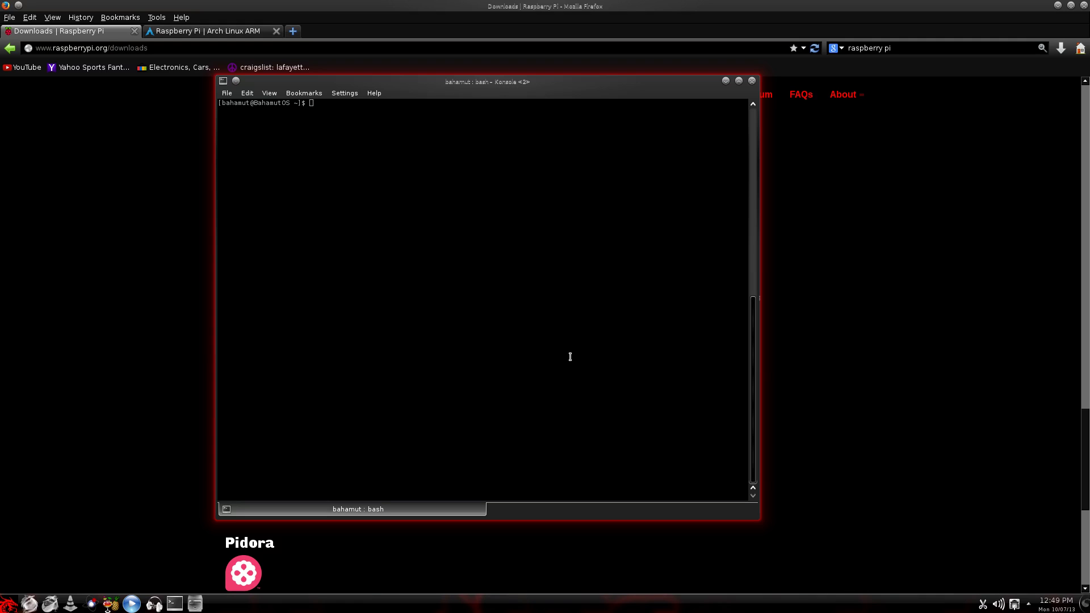
left_click(570, 356)
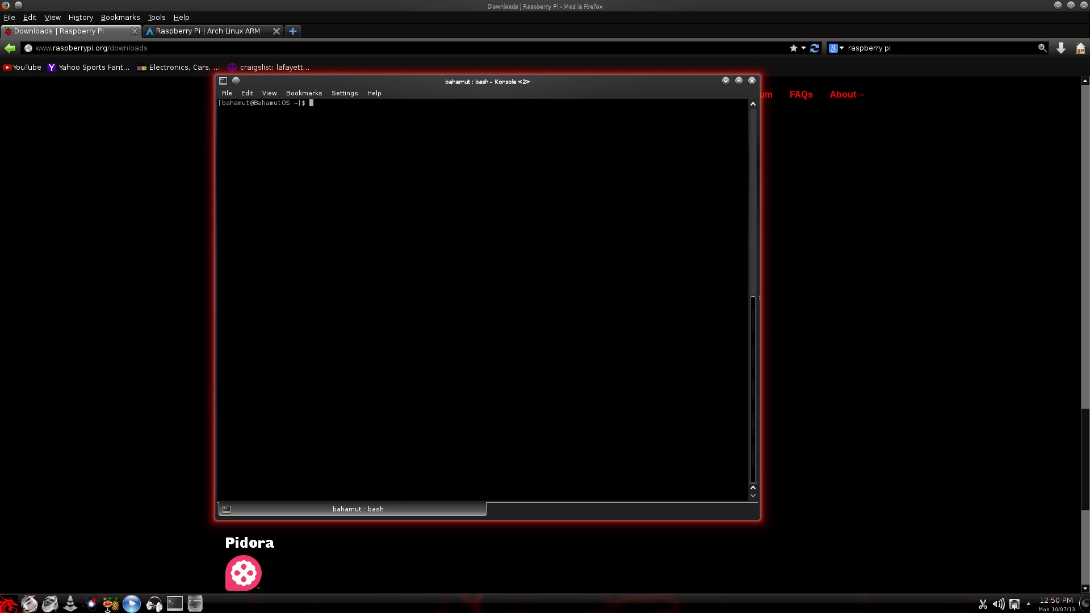
- Replace 'sudo pacman -S gparted' at the prompt with the start of a 'kdesu' command
type("sudo ")
type("pacman -S")
type(" gparted")
key("BackSpace")
key("BackSpace")
key("BackSpace")
key("BackSpace")
key("BackSpace")
key("BackSpace")
key("BackSpace")
key("BackSpace")
key("BackSpace")
key("BackSpace")
key("BackSpace")
key("BackSpace")
key("BackSpace")
key("BackSpace")
key("BackSpace")
key("BackSpace")
key("BackSpace")
key("BackSpace")
key("BackSpace")
key("BackSpace")
type("kdesu")
- Run 'kdesu gparted', authenticate with the root password, and open GParted's drive list
type("gparted")
key("Return")
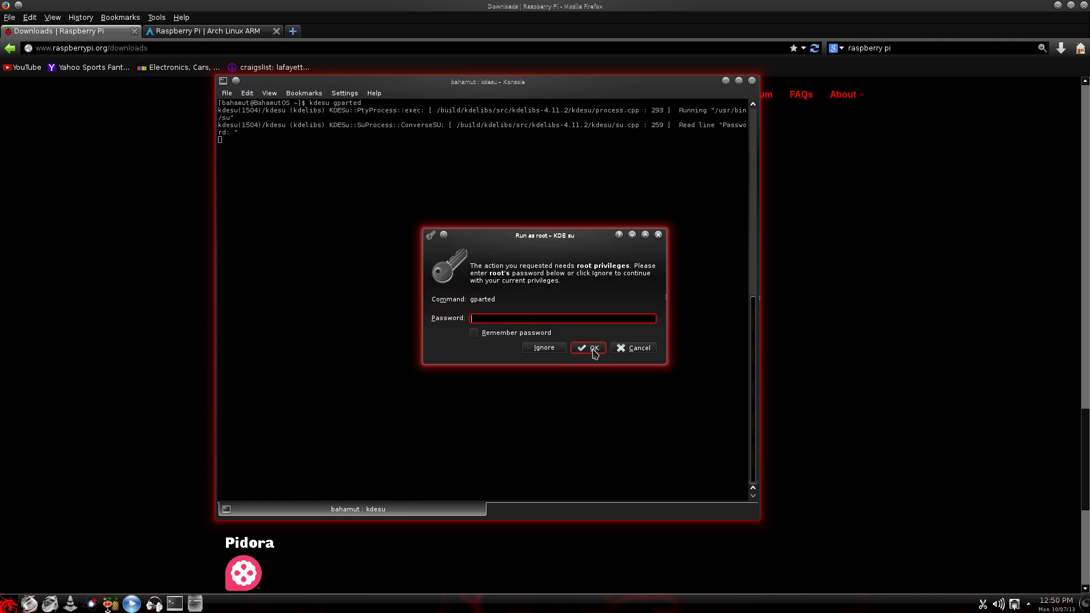
type("**********")
left_click(593, 349)
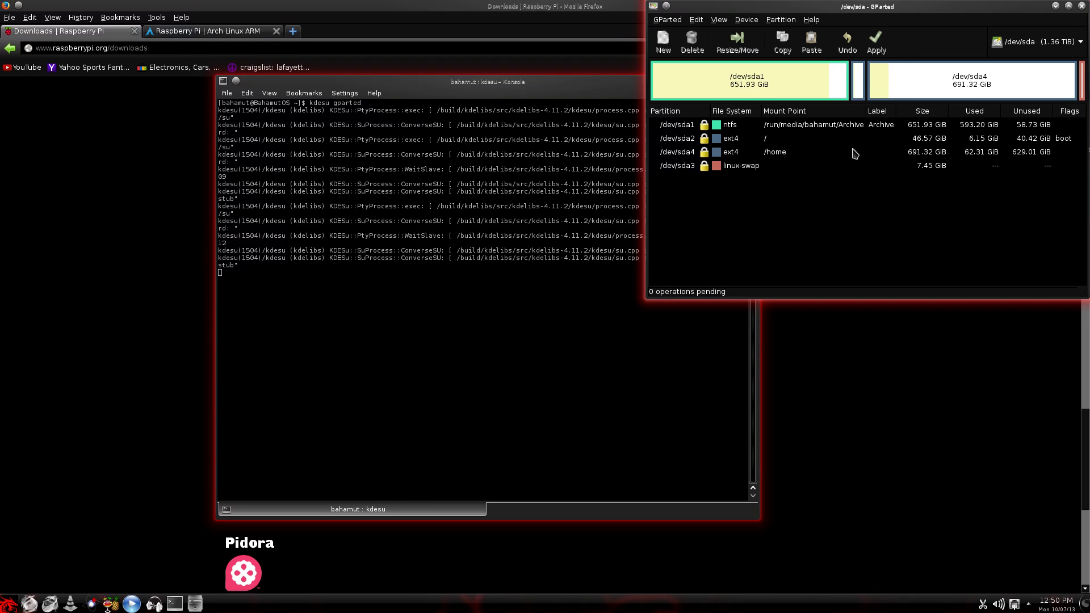
left_click(1081, 45)
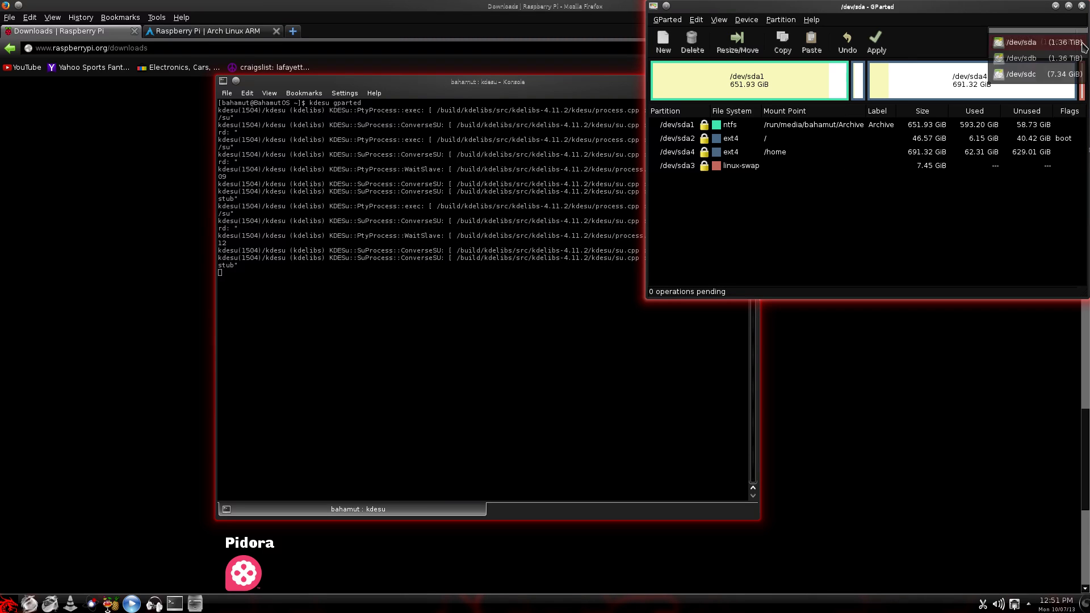
- Switch GParted to the 7.34 GiB /dev/sdc SD card
left_click(1067, 74)
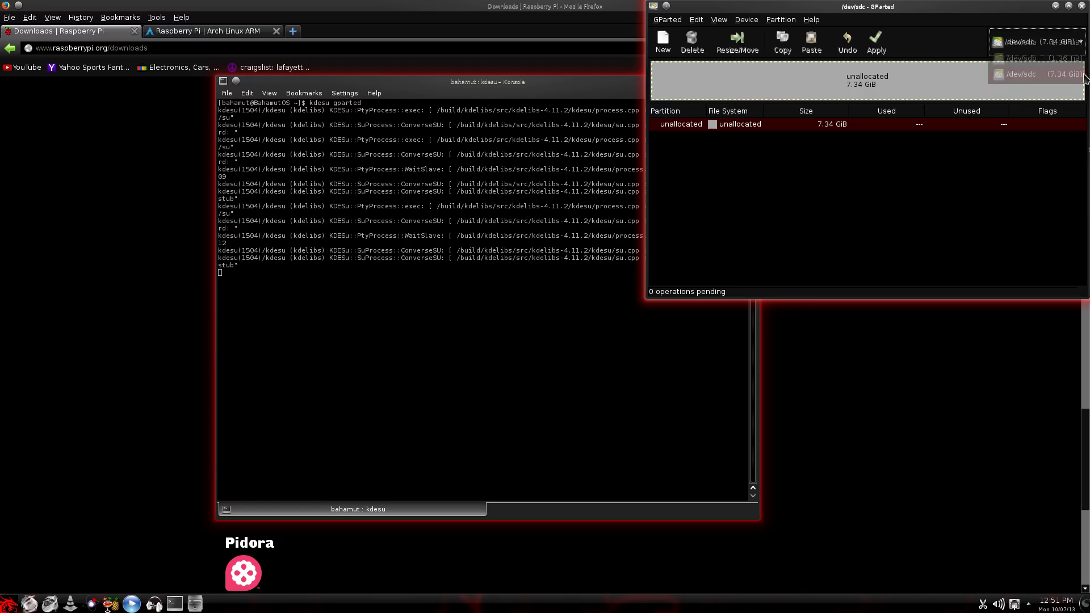